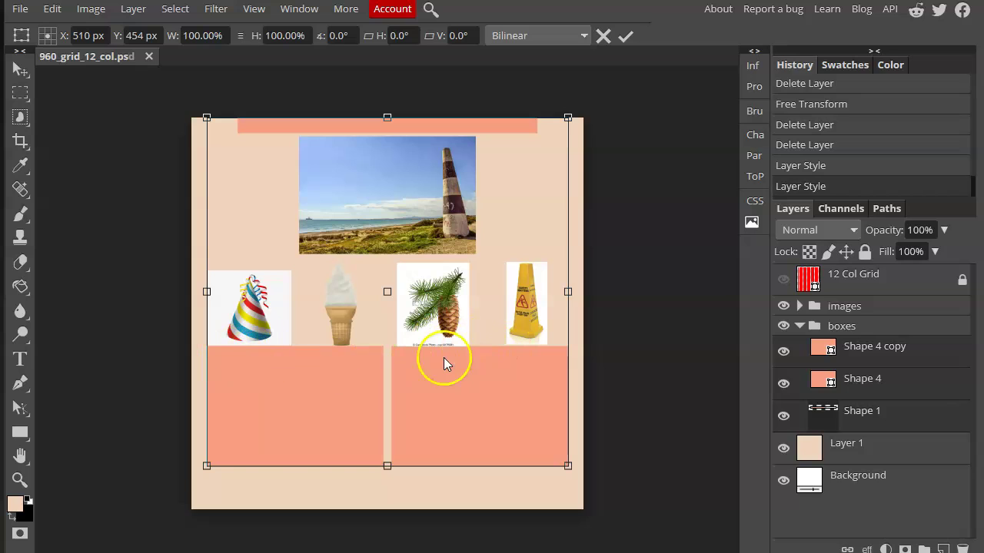
Step: Commit the pending transform and set the Type tool font to Delius Swash Caps
left_click(20, 359)
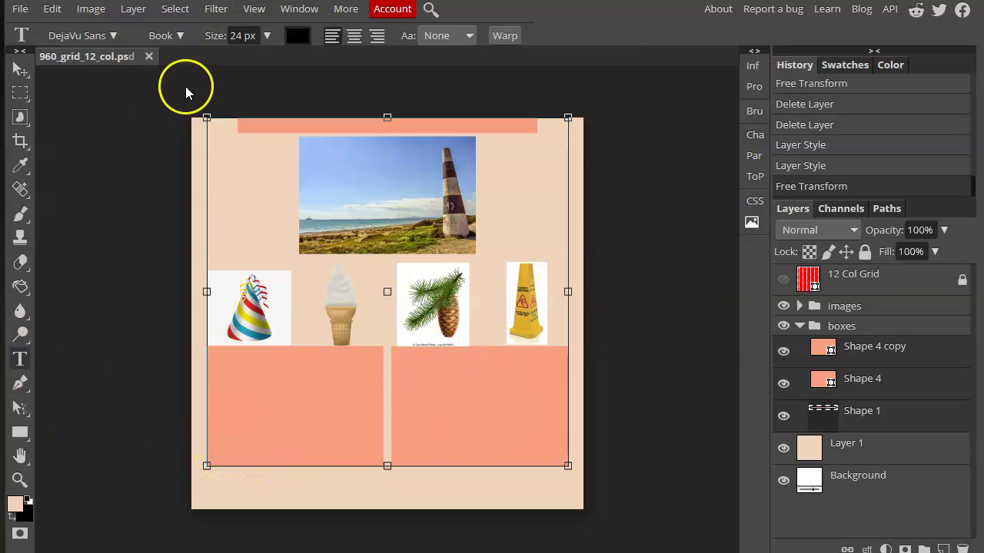
left_click(114, 36)
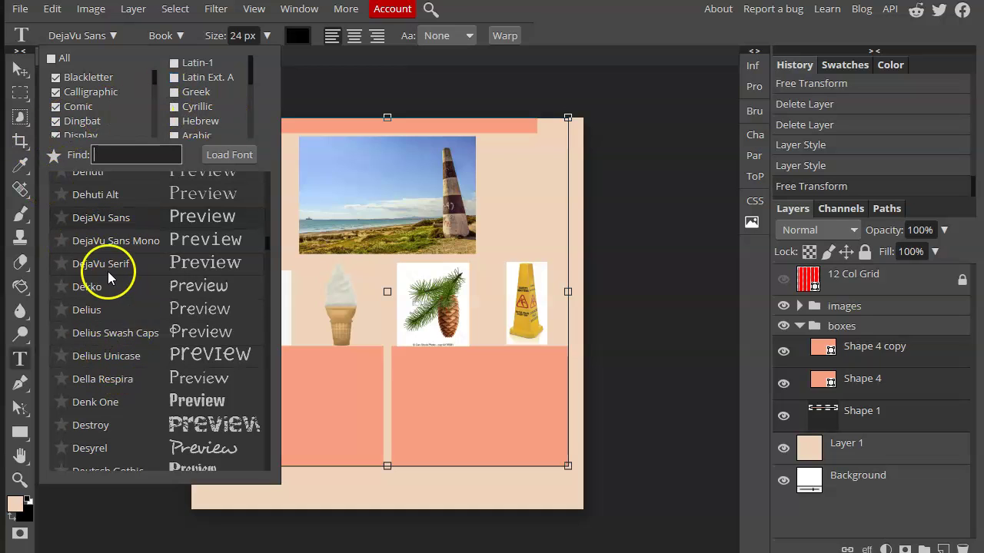
scroll(75, 97, "down", 4)
scroll(117, 134, "down", 4)
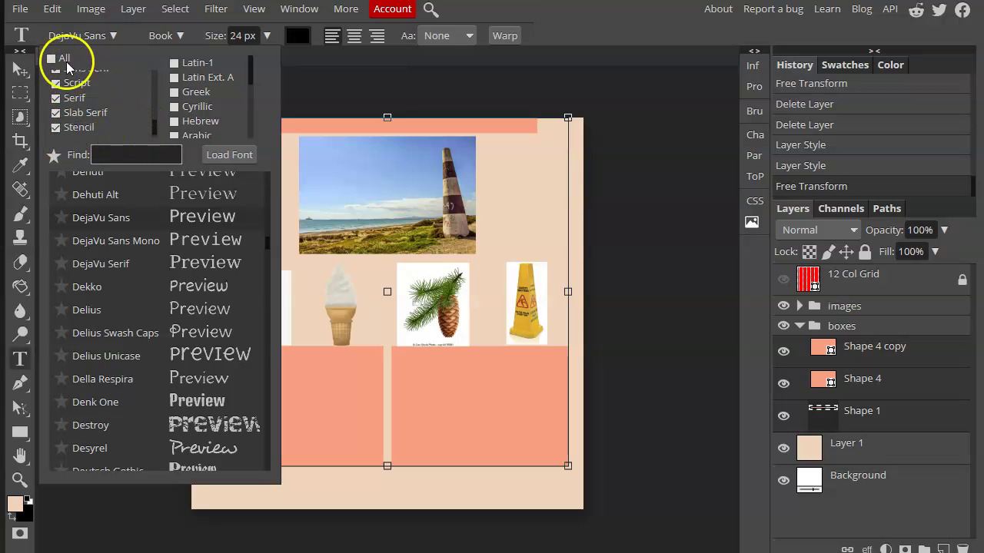
scroll(65, 103, "up", 4)
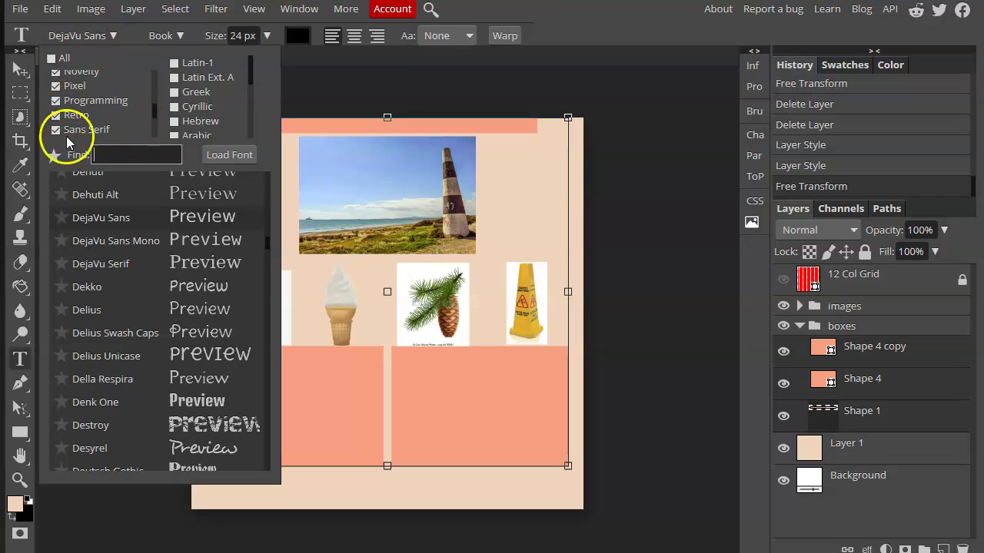
left_click(204, 340)
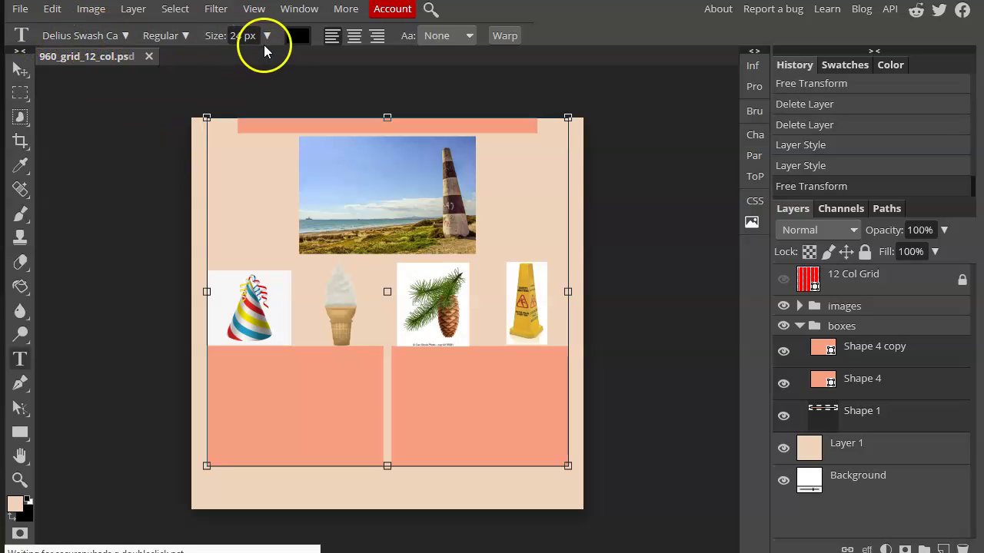
Step: Commit the layout transform, bring the header bar into view and show the column guides
left_click(396, 225)
scroll(395, 225, "up", 4)
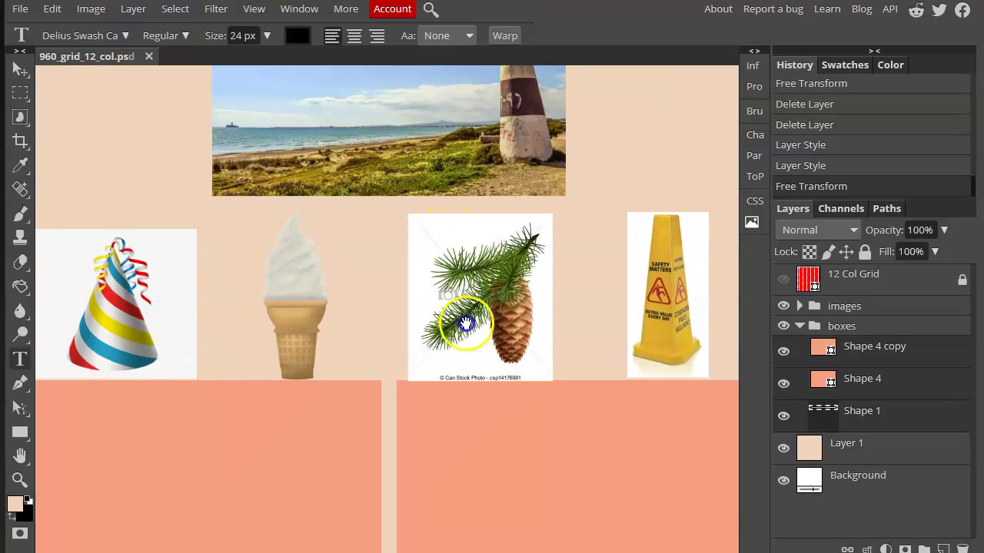
left_click_drag(466, 323, 479, 408)
left_click(252, 9)
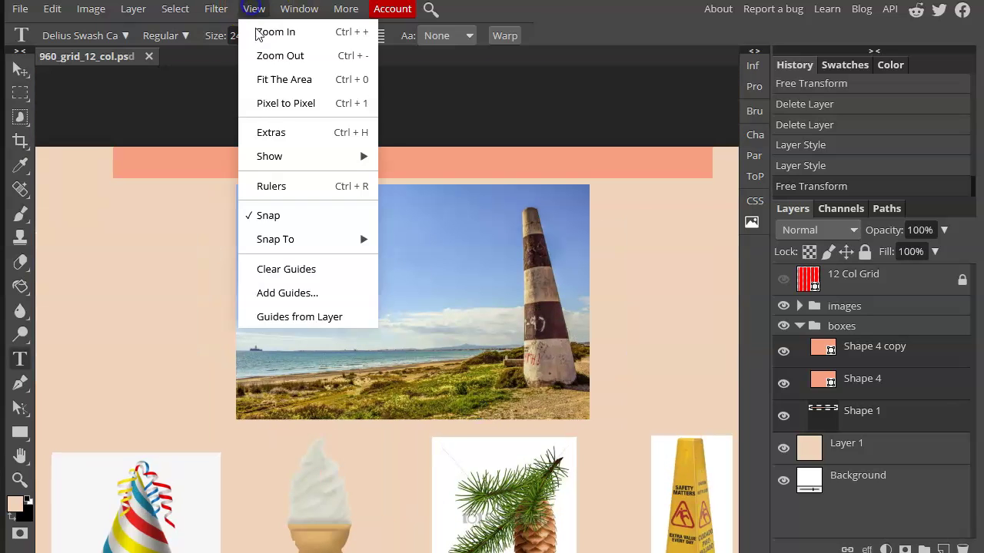
left_click(286, 133)
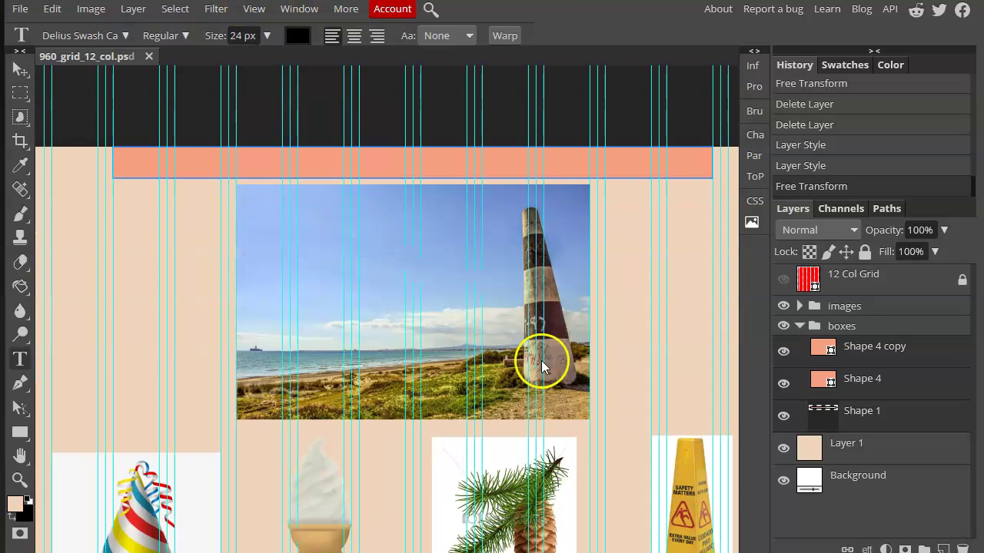
Step: Collapse the boxes group and add an empty Layer 2 above the images group
left_click(800, 327)
left_click(861, 307)
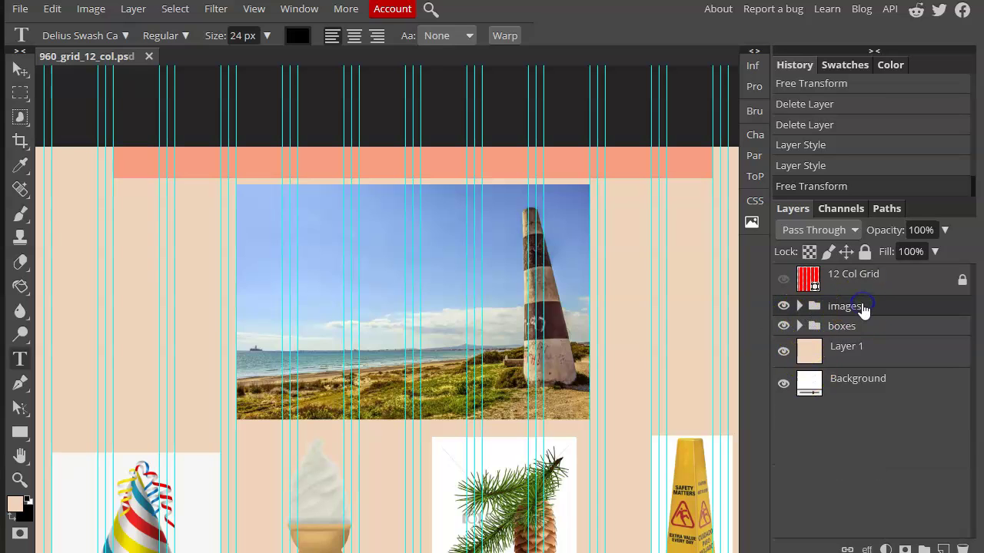
left_click(943, 549)
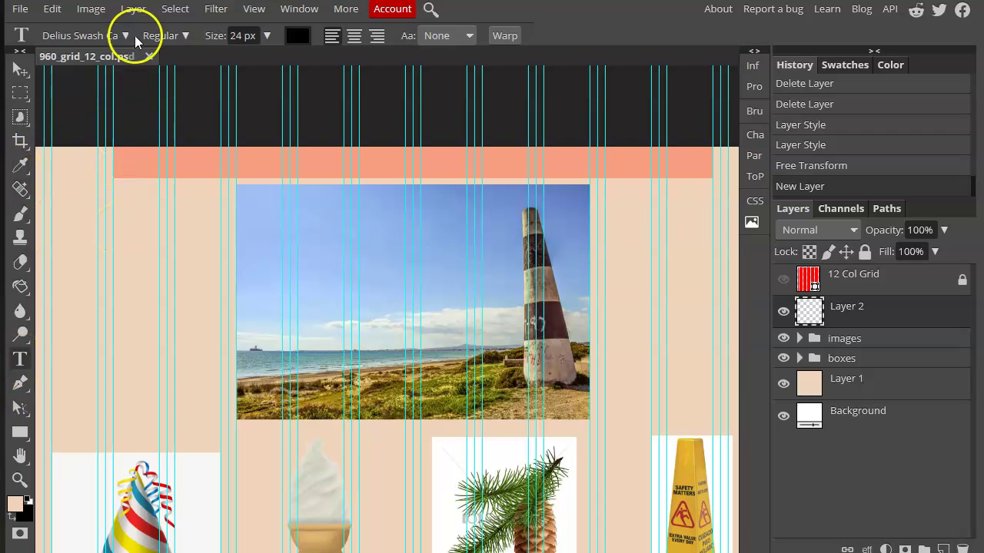
Step: Set the text colour to near-black 212121 in the Color Picker
left_click(182, 35)
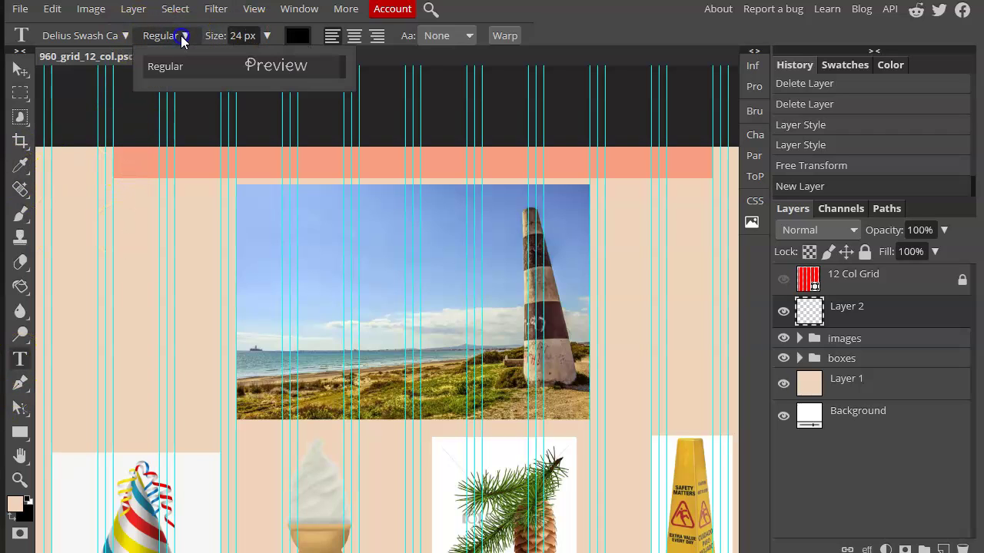
left_click(296, 36)
mouse_move(227, 310)
left_mouse_down()
mouse_move(220, 341)
mouse_move(81, 325)
mouse_move(87, 317)
left_mouse_up()
left_click(454, 336)
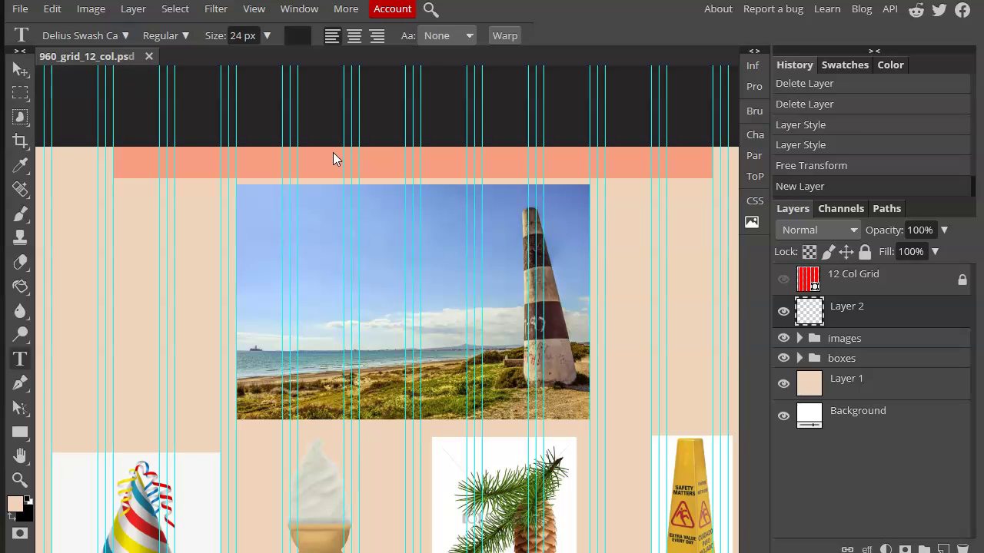
Step: Start a text layer on the header bar and set the font size to 32 px
left_click(117, 164)
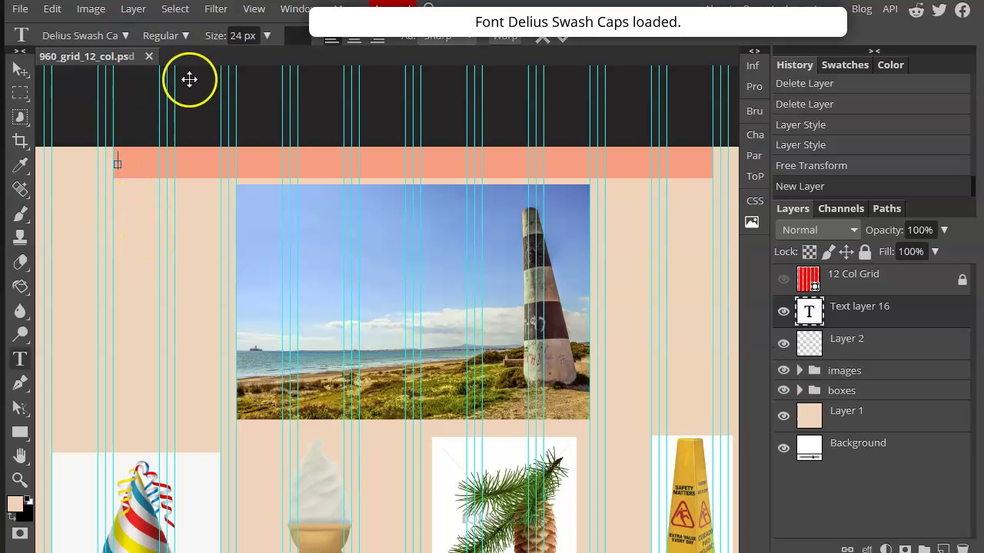
left_click(266, 36)
left_click_drag(241, 59, 242, 59)
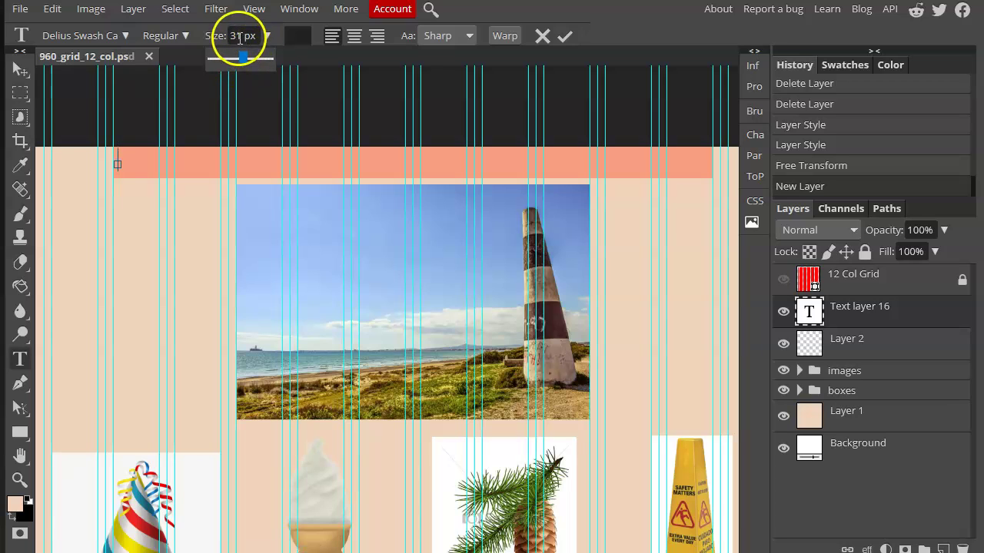
left_click(240, 36)
scroll(239, 36, "up", 1)
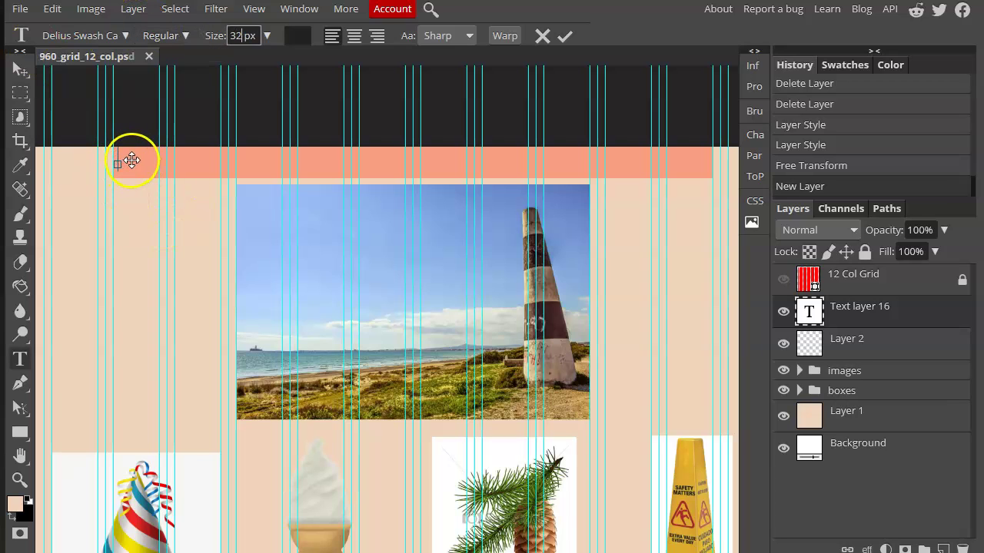
left_click(131, 159)
Step: Type the site name 'Cone's Cones' at the left end of the header bar
mouse_move(179, 115)
left_mouse_down()
mouse_move(151, 180)
mouse_move(140, 167)
mouse_move(149, 175)
left_mouse_up()
left_click(180, 165)
left_click(158, 146)
type("Cone")
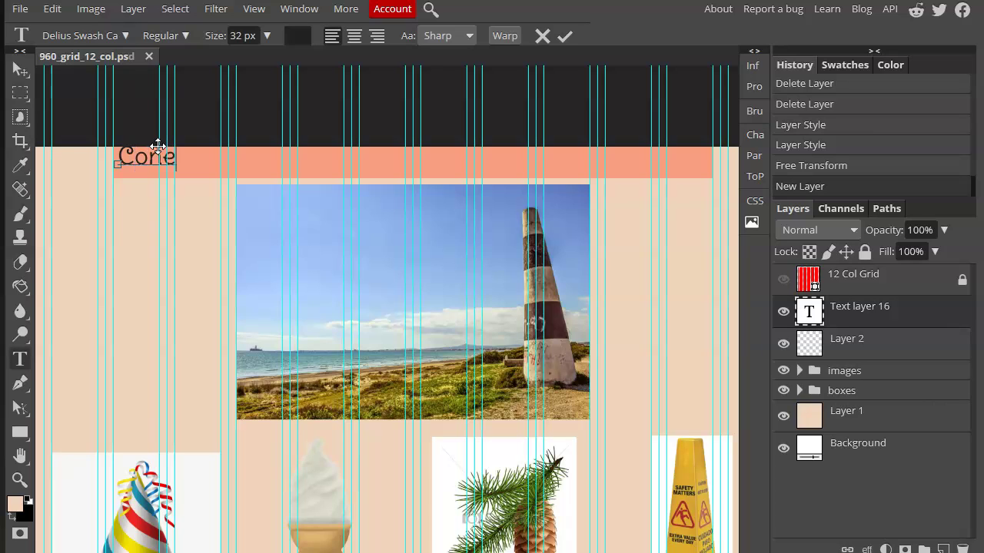
type("'s Cones")
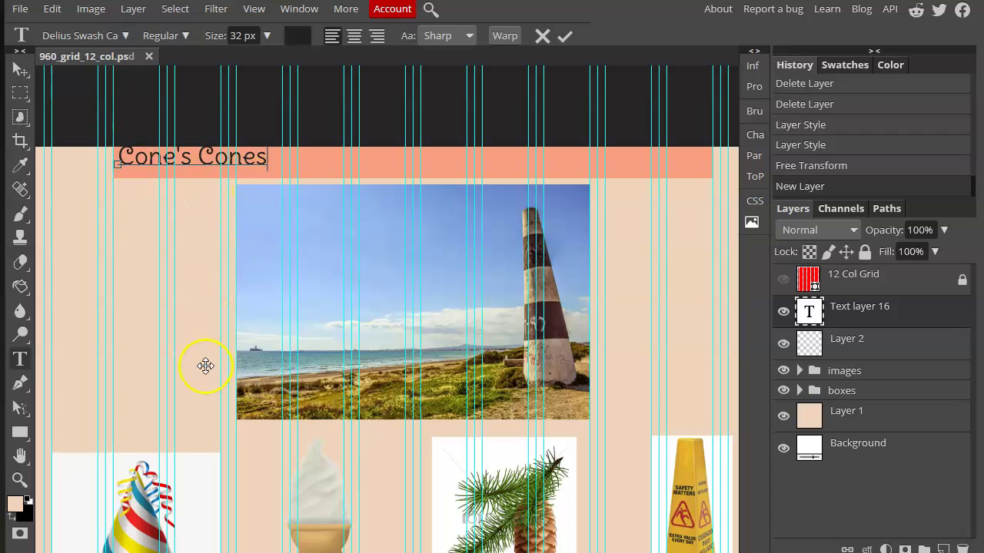
Step: Commit the title and nudge it slightly down and right with the arrow keys
left_click(20, 69)
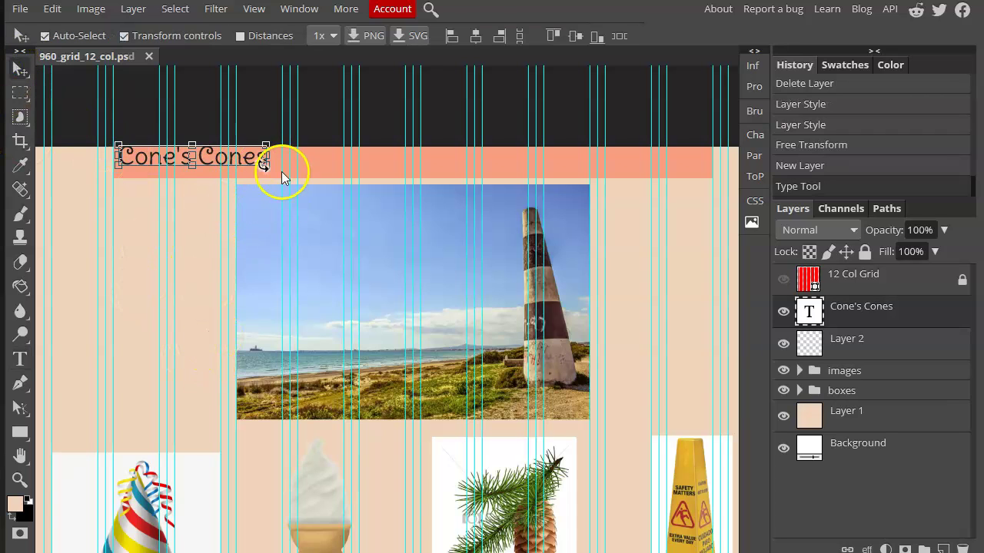
key("Down")
key("Down")
key("Down")
key("Down")
key("Down")
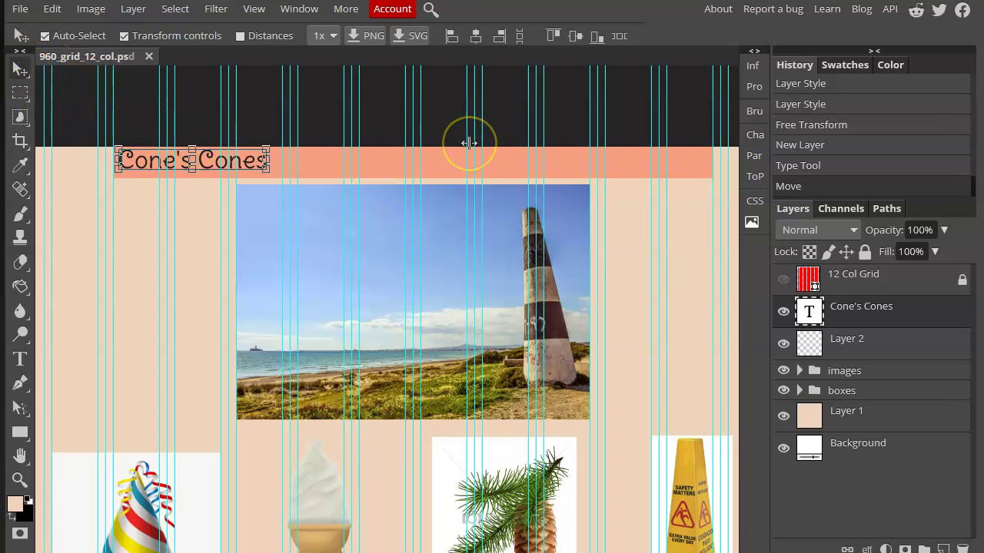
key("Down")
key("Down")
key("Right")
key("Right")
key("Right")
key("Right")
key("Right")
key("Right")
key("Down")
key("Down")
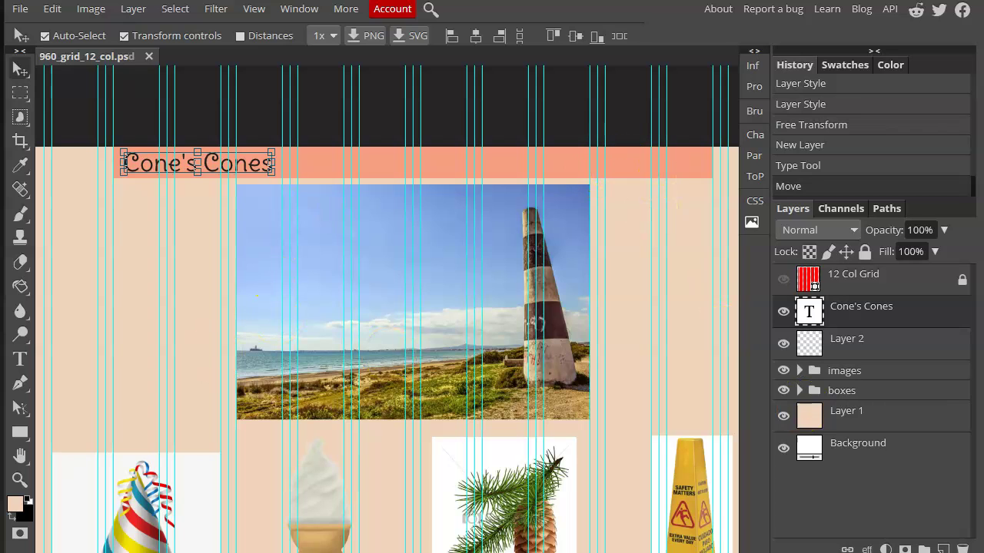
Step: Add a new layer and type 'About' near the middle of the header bar
left_click(943, 549)
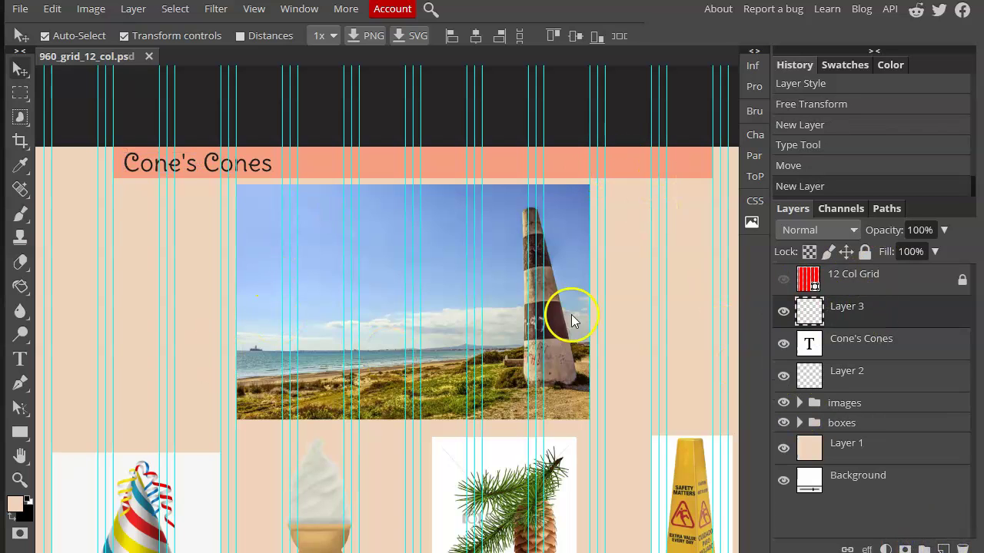
left_click(20, 356)
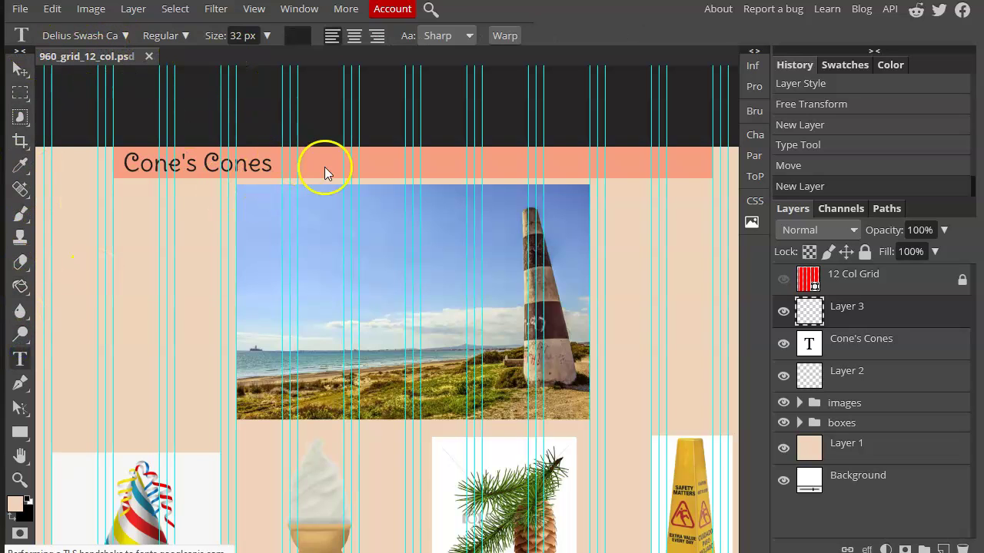
left_click(422, 170)
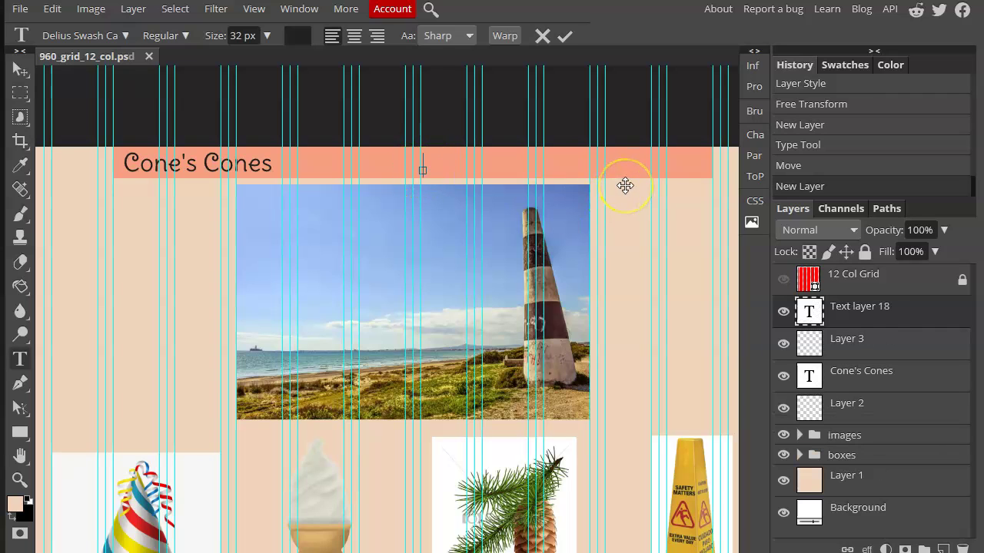
type("About")
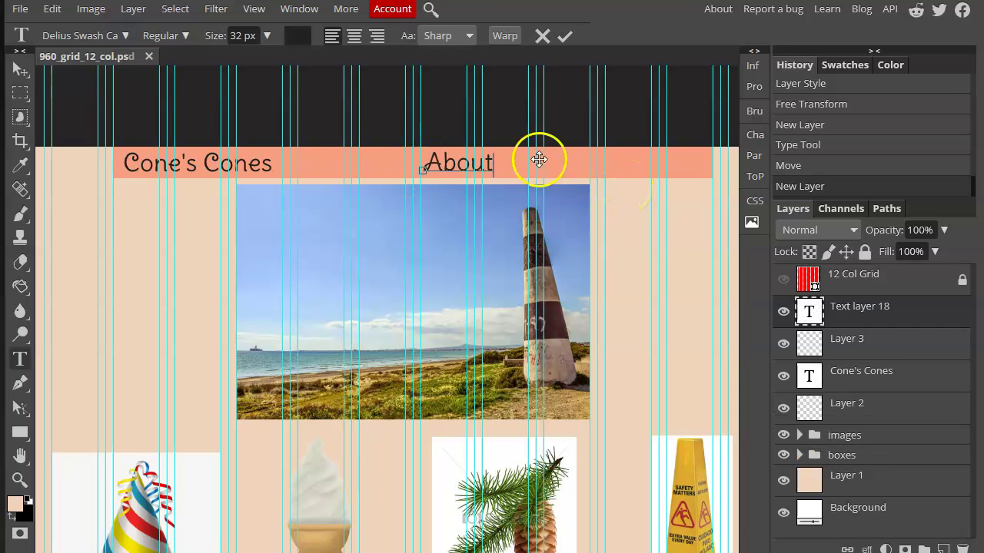
Step: Resize About to 18 px, then commit it and nudge it into place
key("shift+Left")
key("shift+Left")
key("shift+Left")
key("shift+Left")
key("shift+Left")
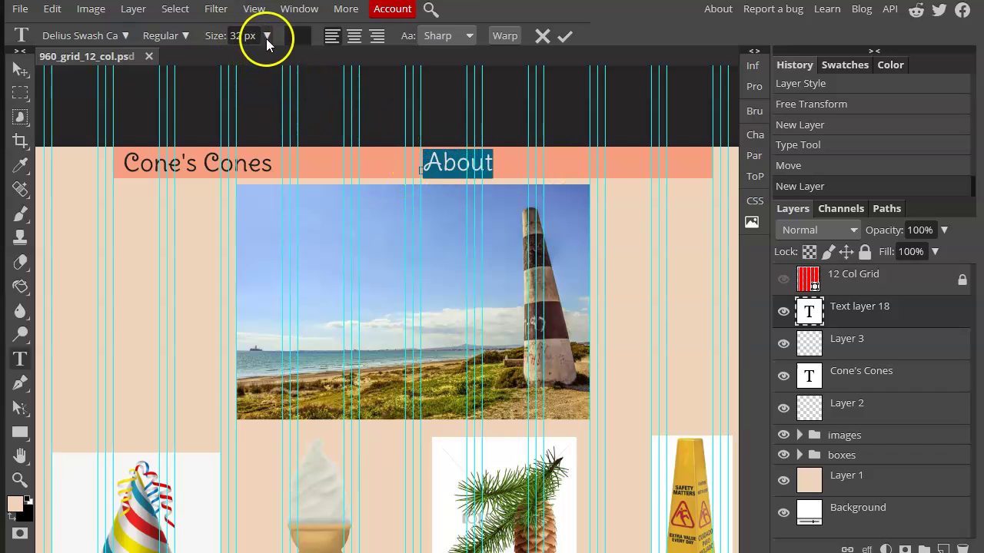
left_click_drag(266, 39, 221, 29)
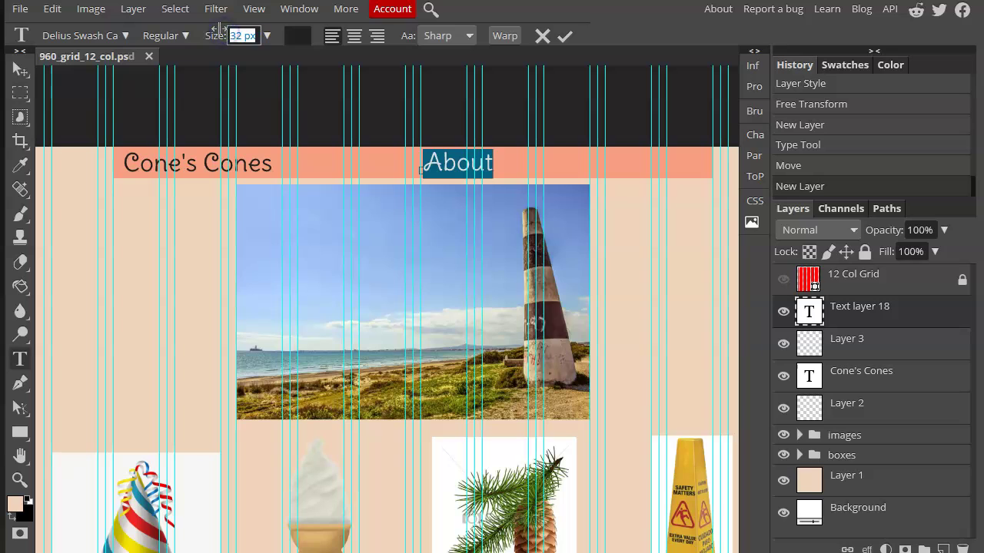
type("18")
key("Return")
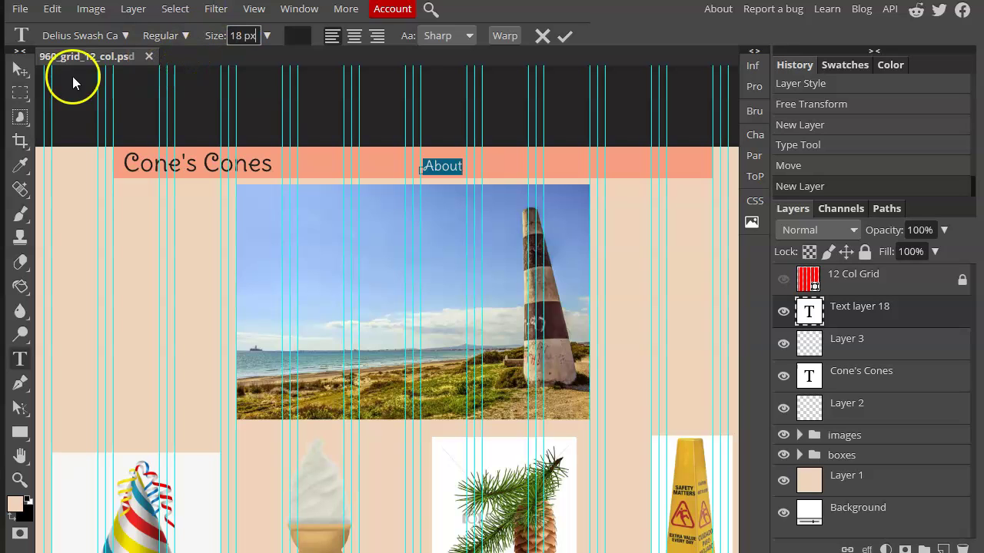
left_click(20, 70)
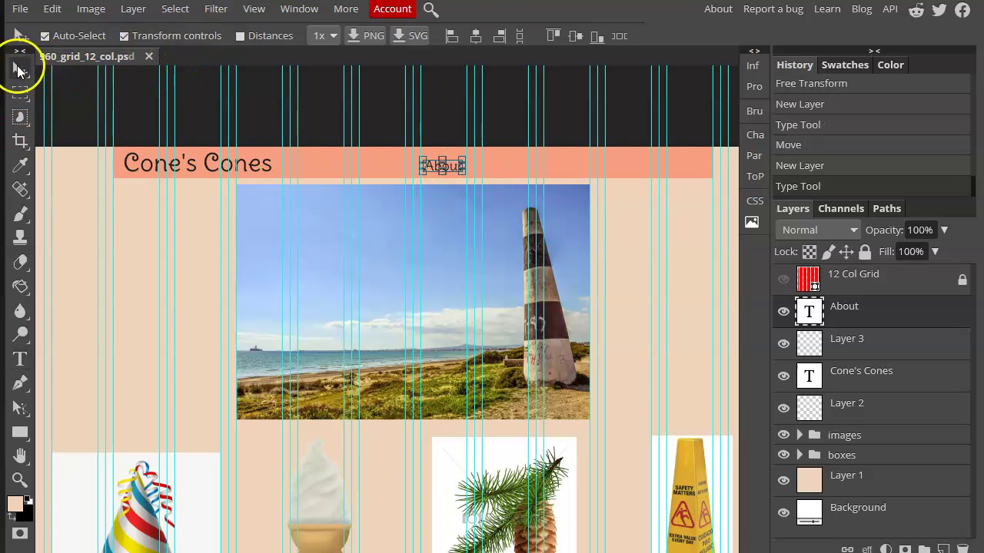
left_click_drag(532, 135, 533, 141)
key("Up")
key("Up")
key("Up")
key("Up")
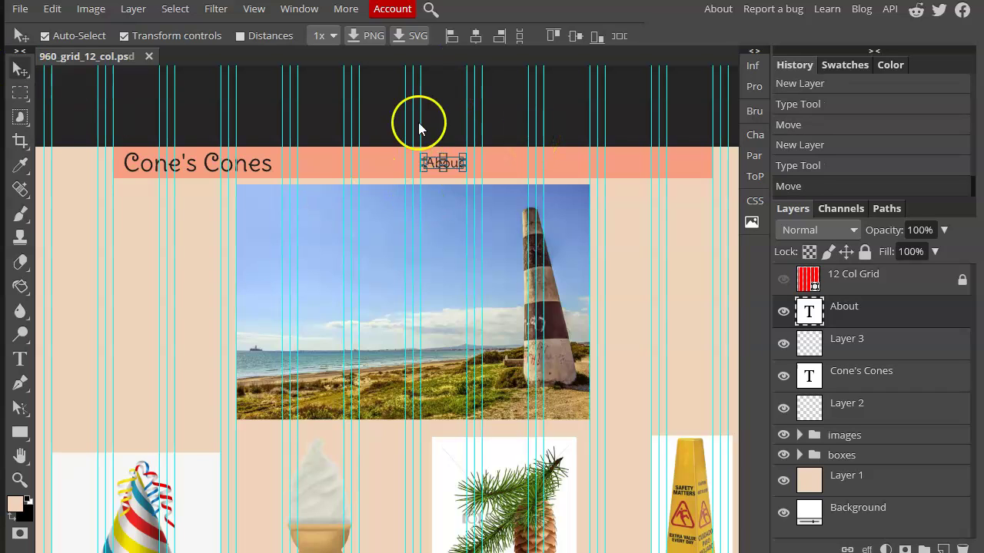
Step: Type 'Facts' just right of About in the header bar
left_click(23, 359)
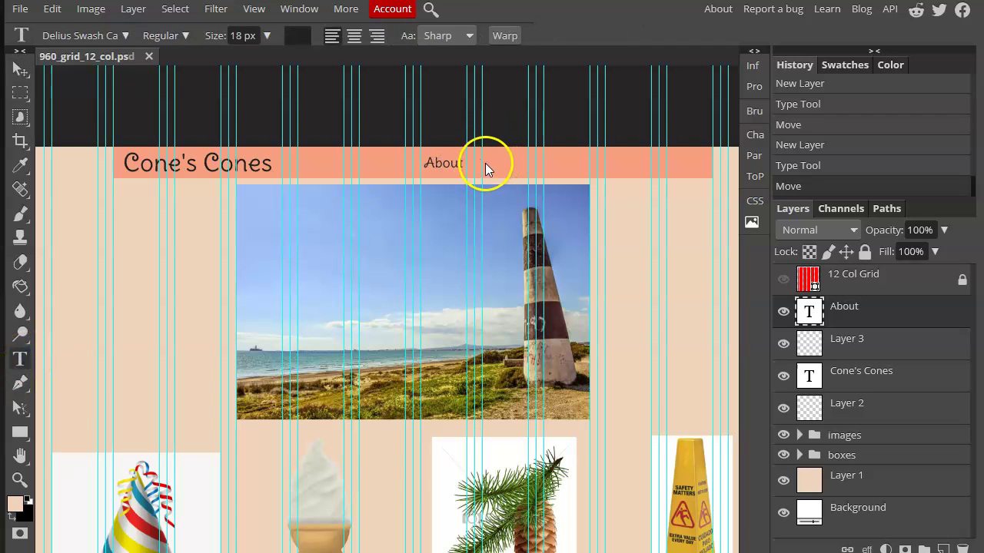
left_click(485, 165)
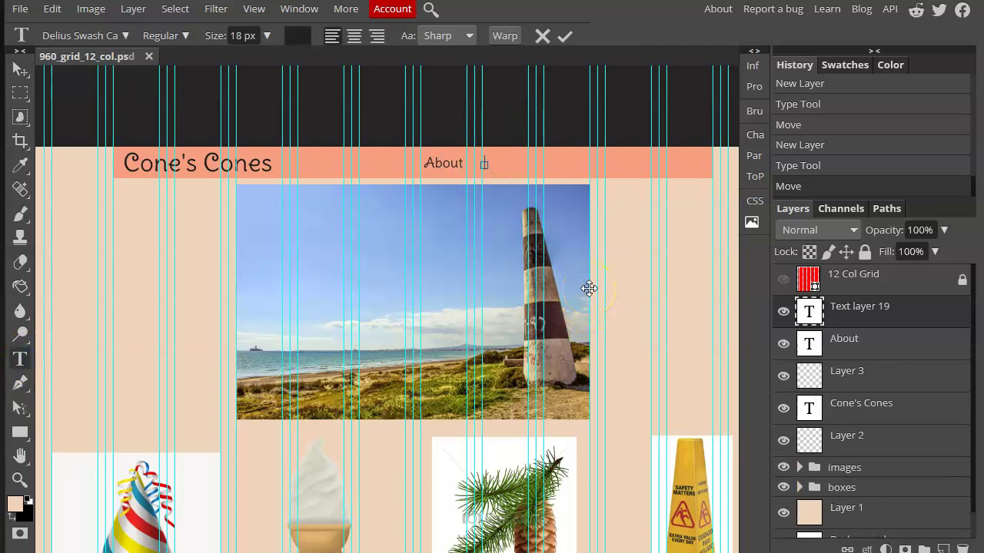
type("Facts")
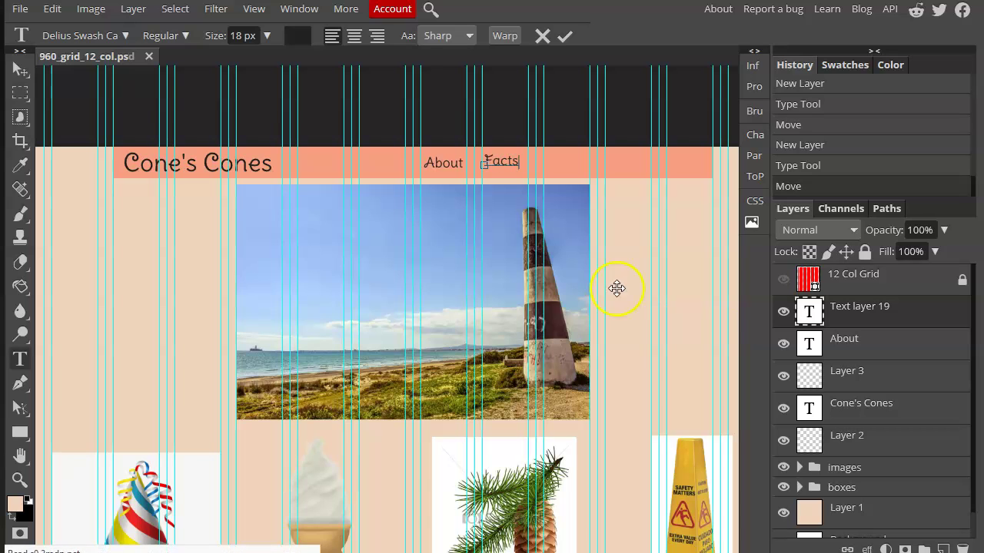
Step: Commit Facts and nudge it vertically until it lines up with About
left_click(20, 70)
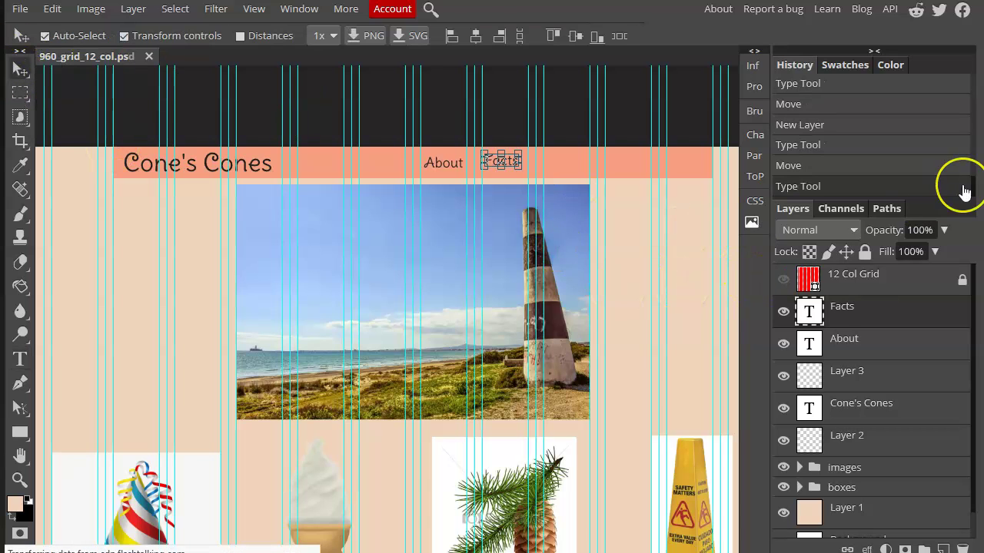
key("shift+Down")
key("shift+Up")
key("shift+Up")
key("shift+Down")
key("shift+Down")
key("Up")
key("Up")
key("Up")
key("Up")
key("Up")
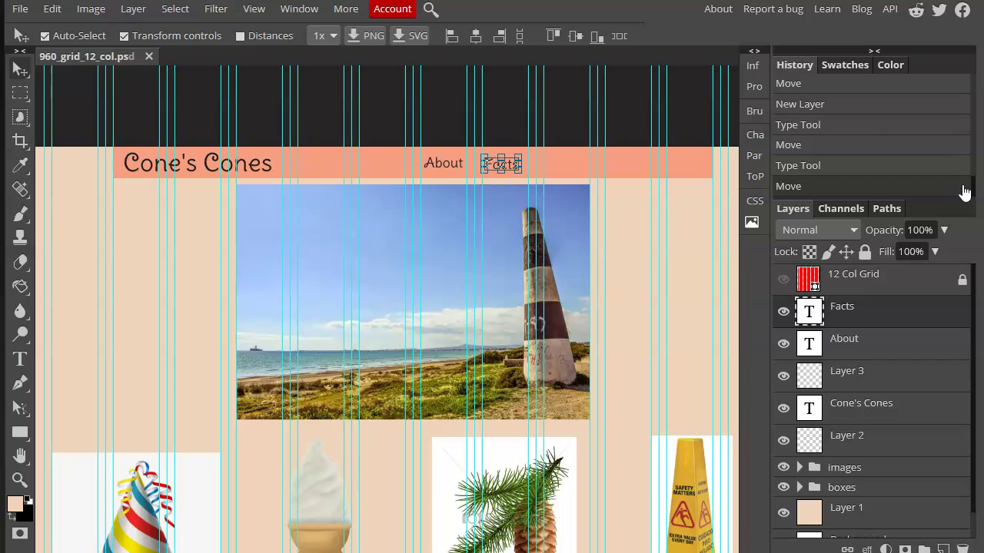
key("Up")
key("shift+Up")
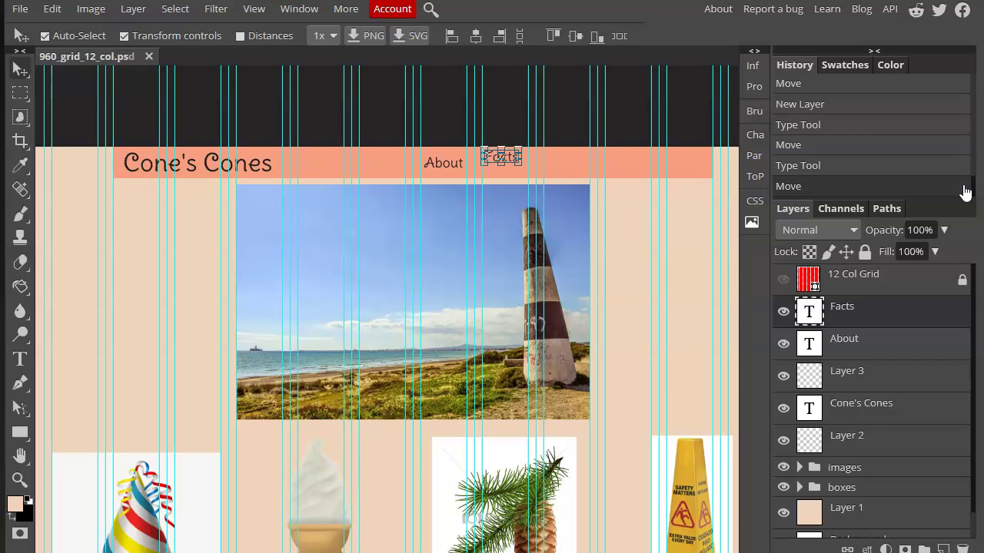
key("Down")
key("Down")
key("Down")
key("Down")
key("Down")
key("Down")
key("Down")
key("Down")
key("Down")
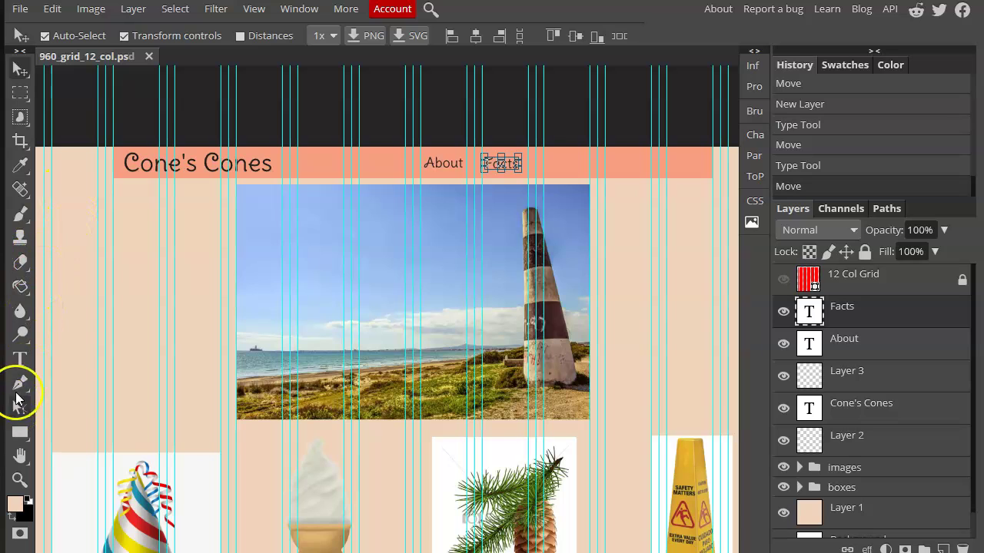
Step: Type 'Fun Stuff' right of Facts, commit it and nudge it closer to Facts
left_click(20, 360)
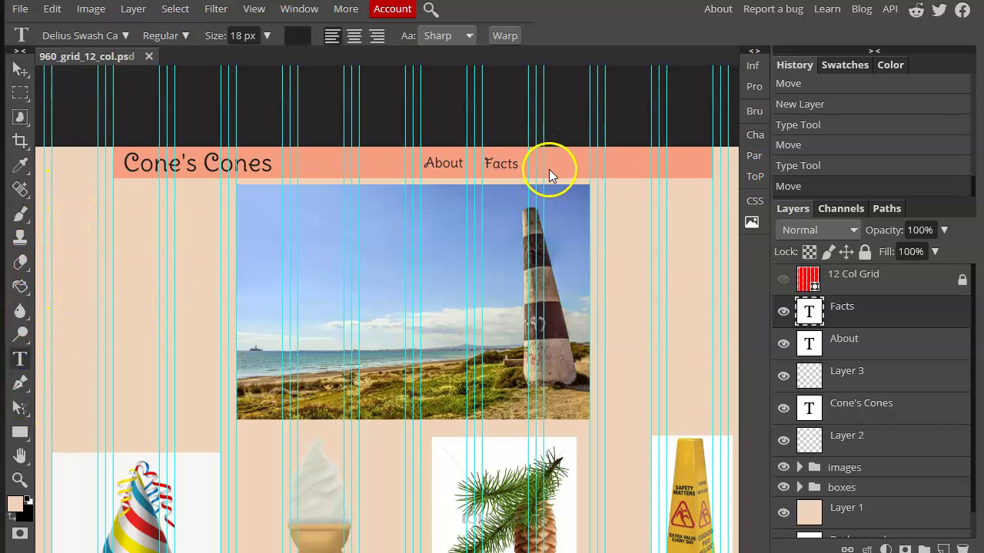
left_click(551, 167)
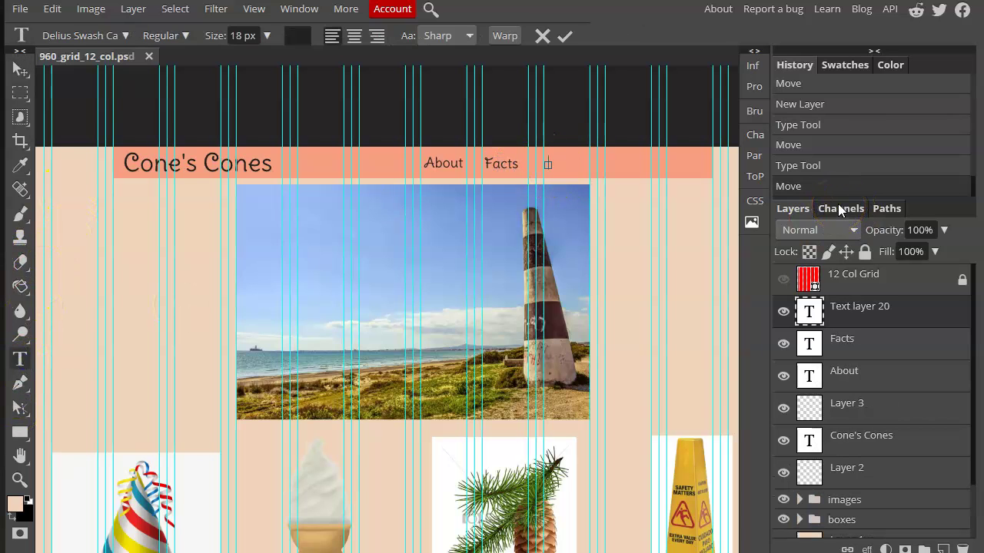
type("Fun Stuff")
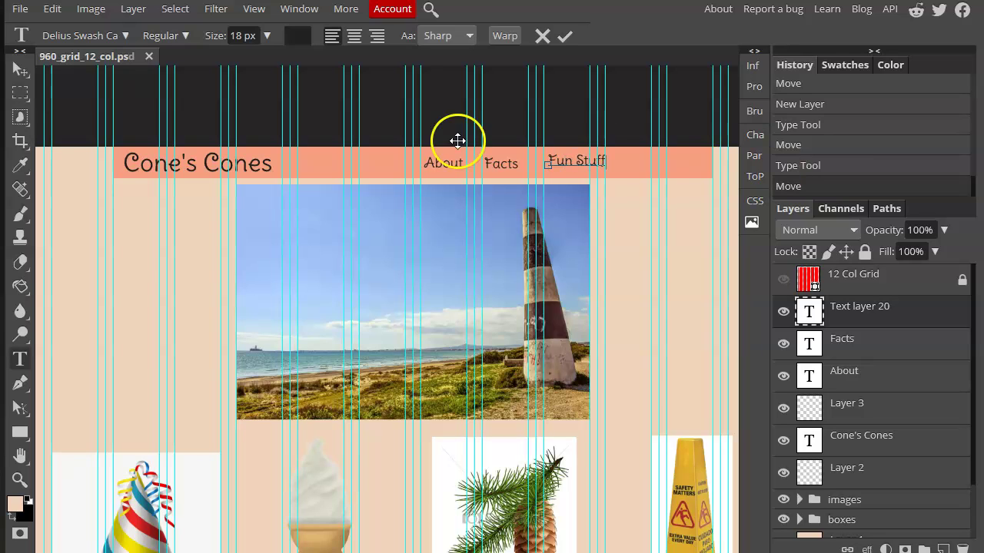
left_click(21, 70)
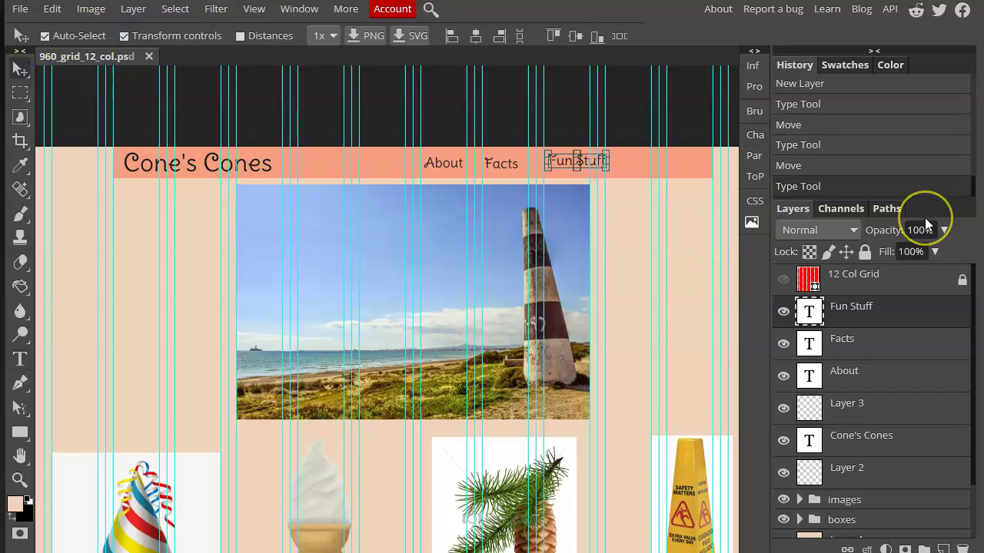
key("Left")
key("Left")
key("Left")
key("Left")
key("Left")
key("Left")
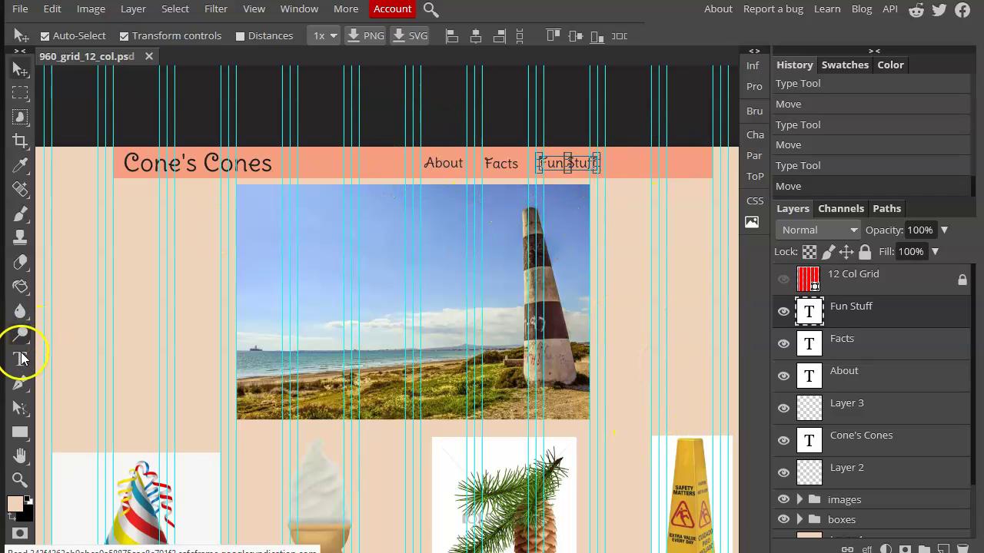
Step: Type 'Contact' after Fun Stuff in the header bar
key("t")
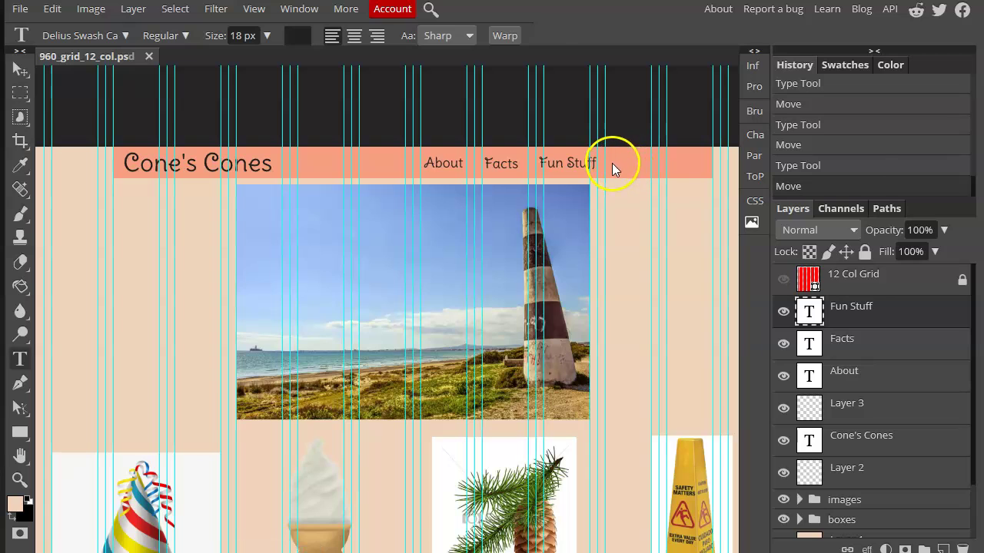
left_click(864, 170)
type("Contact")
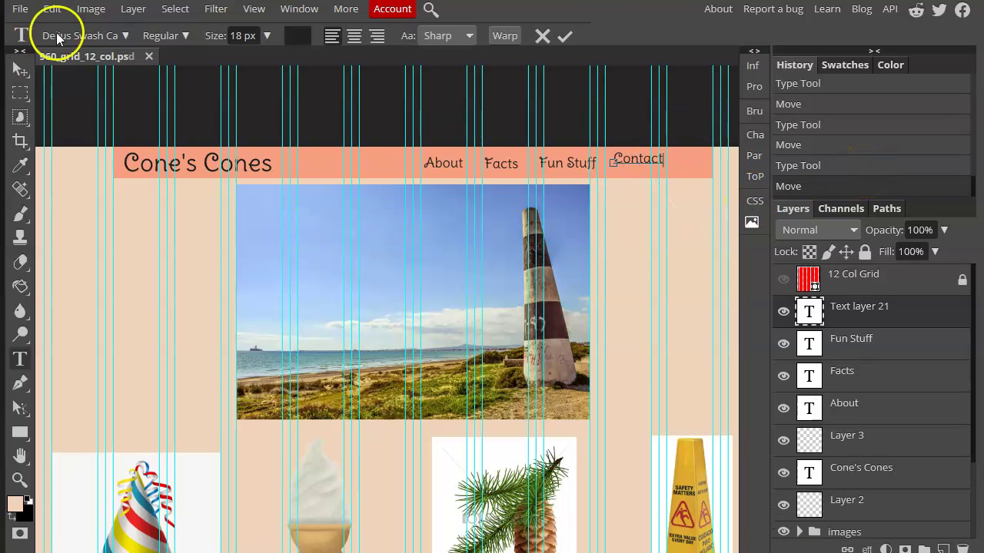
Step: Commit Contact and nudge it left and down to align with Fun Stuff
left_click(19, 69)
left_click(637, 162, "ctrl")
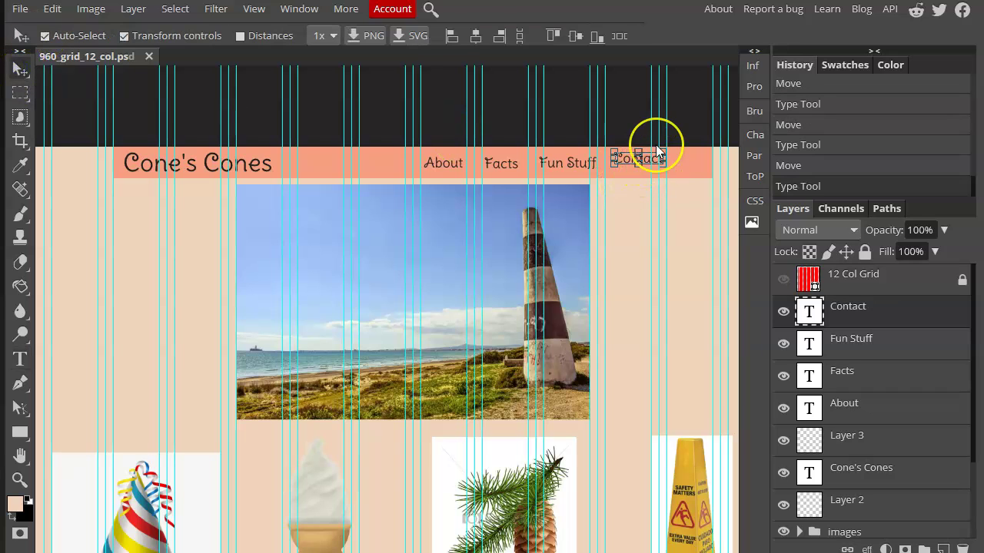
left_click(656, 145)
key("Left")
key("Left")
key("Left")
key("Left")
key("Left")
key("Left")
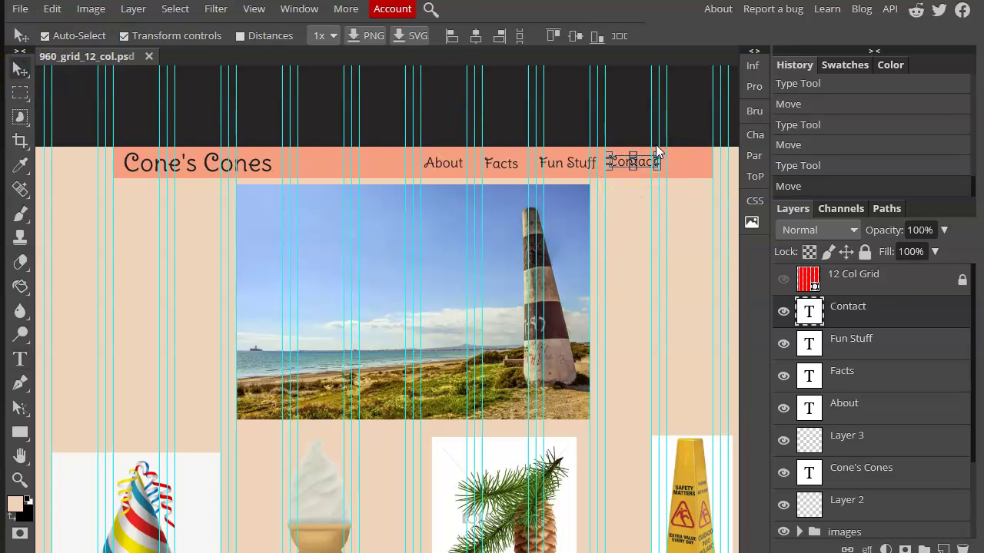
key("Left")
key("Left")
key("Left")
key("Left")
key("Down")
key("Down")
key("Down")
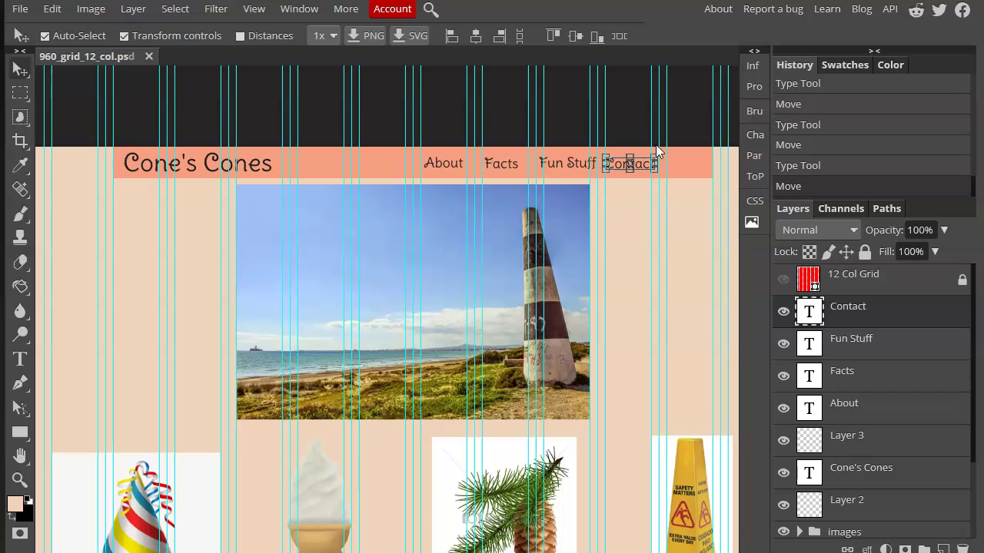
left_click(536, 99)
left_click(578, 163)
left_click(626, 161)
Step: Select all four menu items and shift them right to the bar's right edge, then deselect
left_click(566, 166, "shift")
left_click(494, 166, "shift")
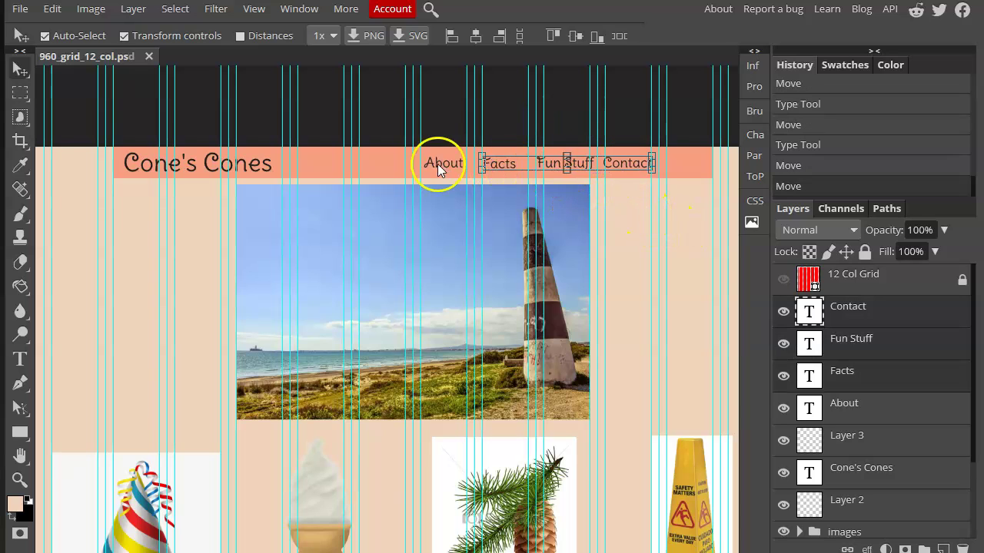
left_click(438, 164, "shift")
key("shift+Right")
key("shift+Right")
key("shift+Right")
key("shift+Right")
key("shift+Right")
key("shift+Right")
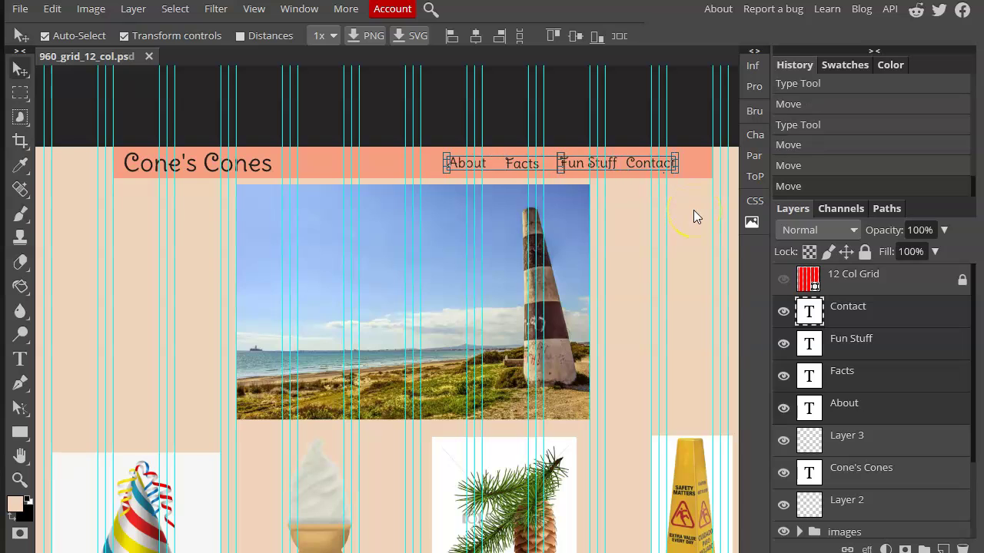
key("shift+Right")
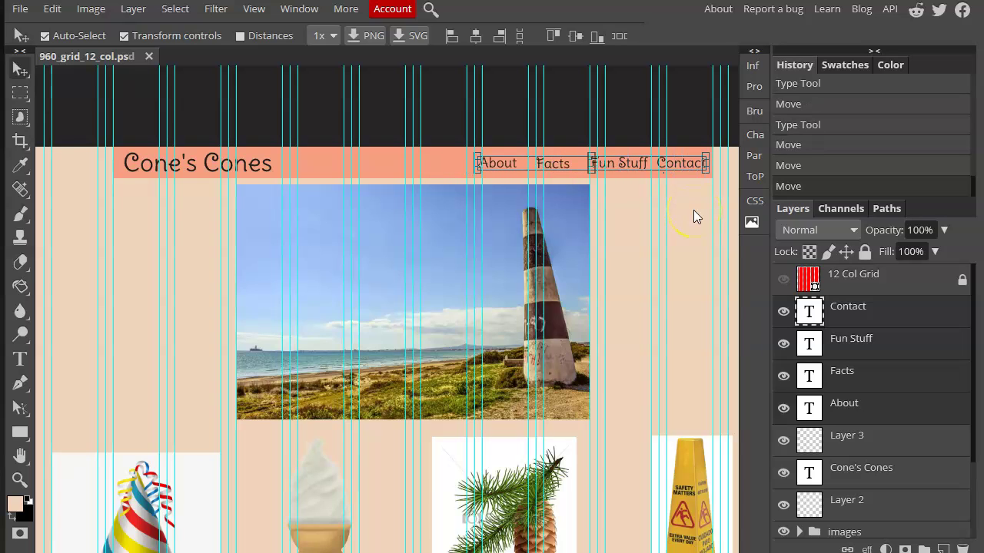
key("Right")
key("Right")
key("Right")
key("Right")
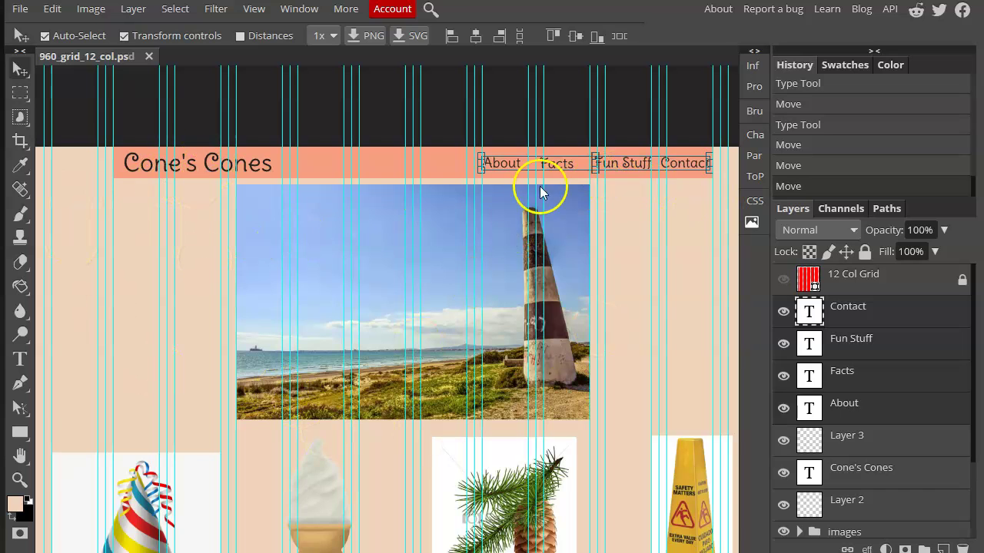
left_click(629, 277)
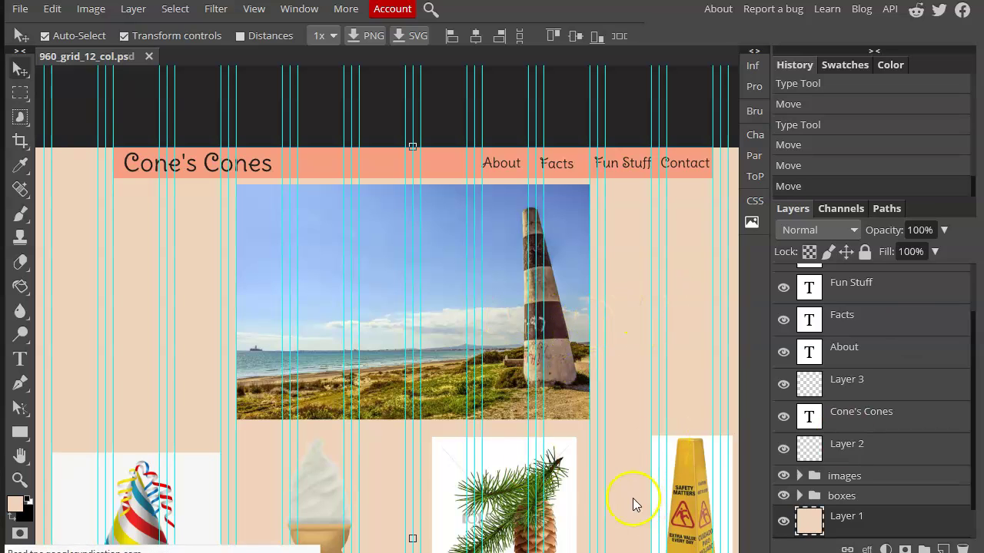
scroll(548, 411, "down", 3)
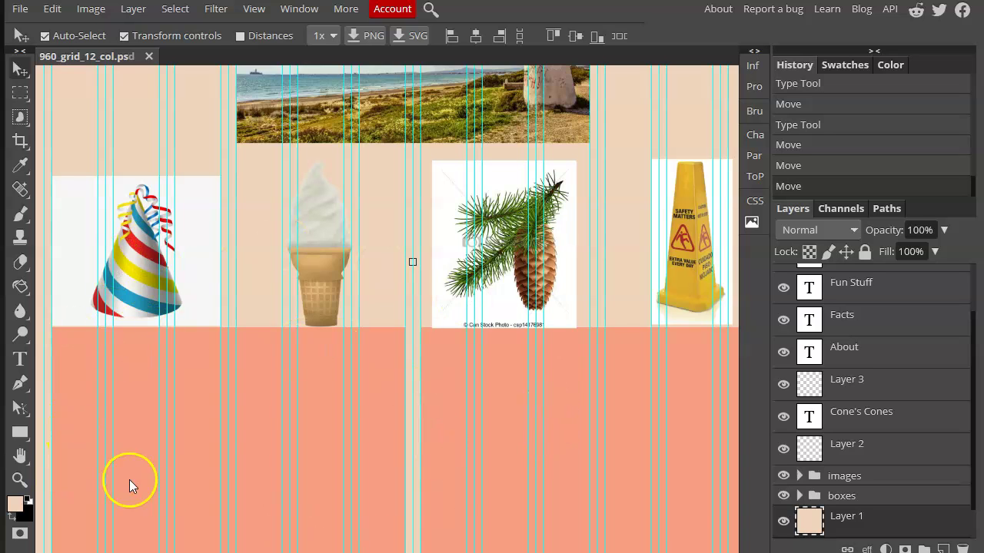
scroll(205, 467, "up", 3)
scroll(285, 461, "down", 3)
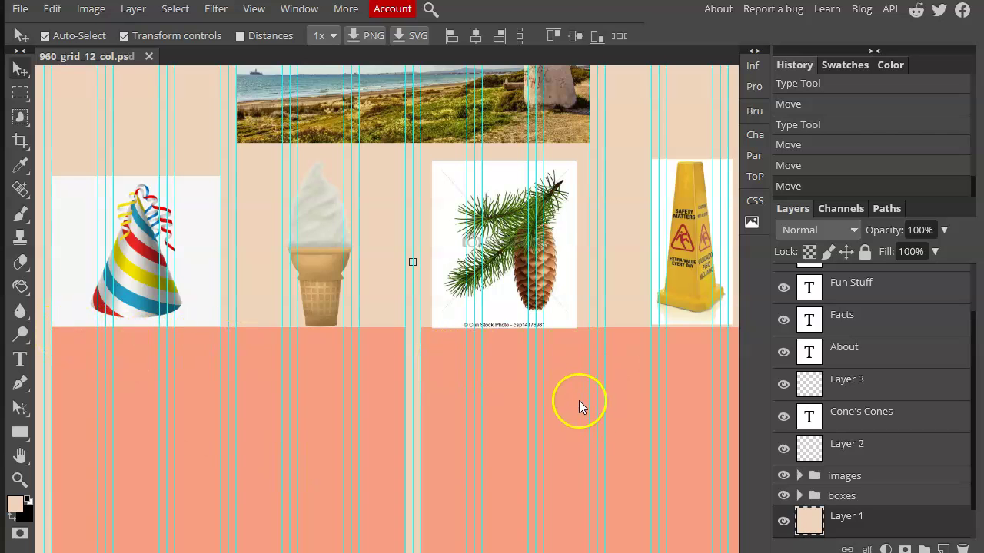
scroll(577, 400, "up", 3)
scroll(530, 392, "down", 2)
scroll(530, 392, "down", 1)
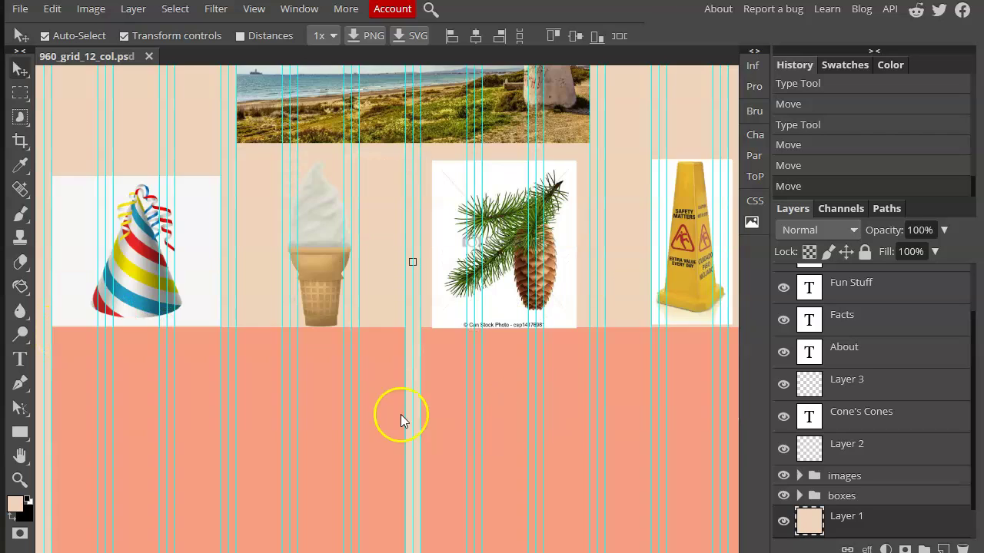
scroll(381, 446, "down", 2)
scroll(391, 406, "up", 3)
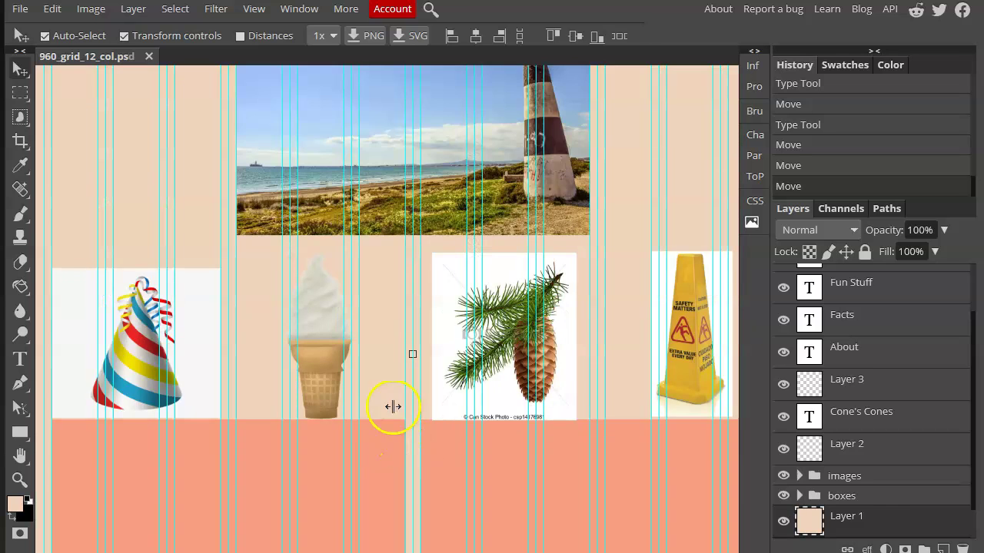
scroll(406, 149, "up", 1)
scroll(400, 442, "down", 2)
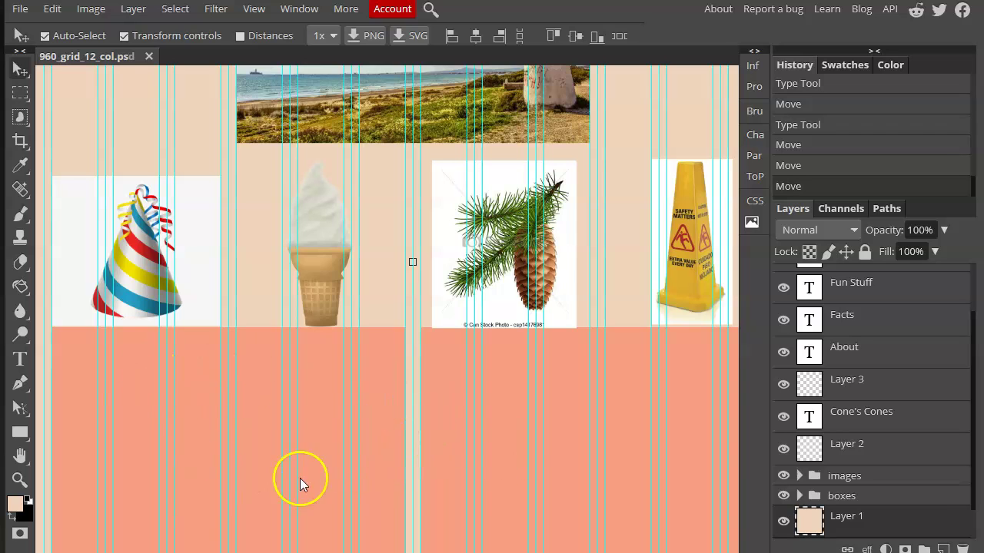
scroll(305, 479, "up", 4)
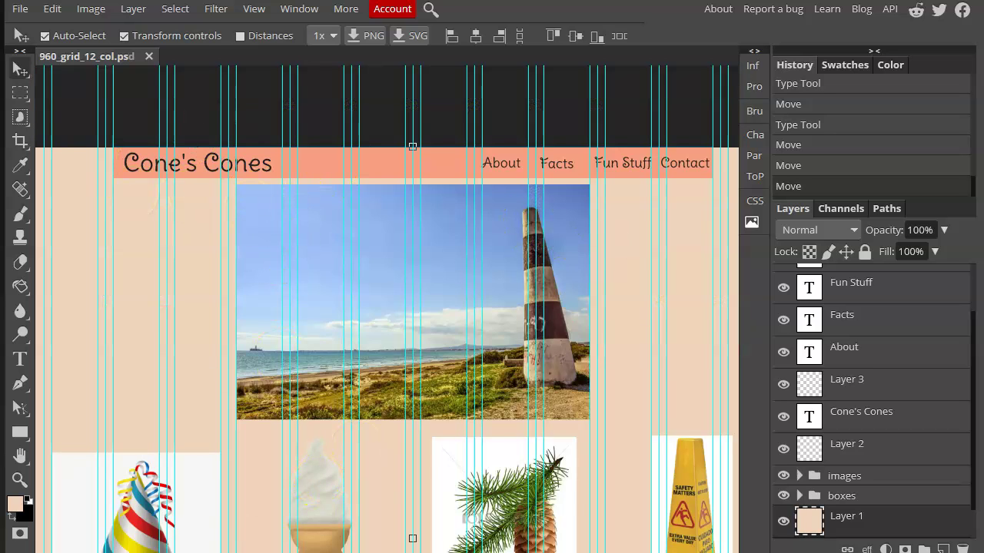